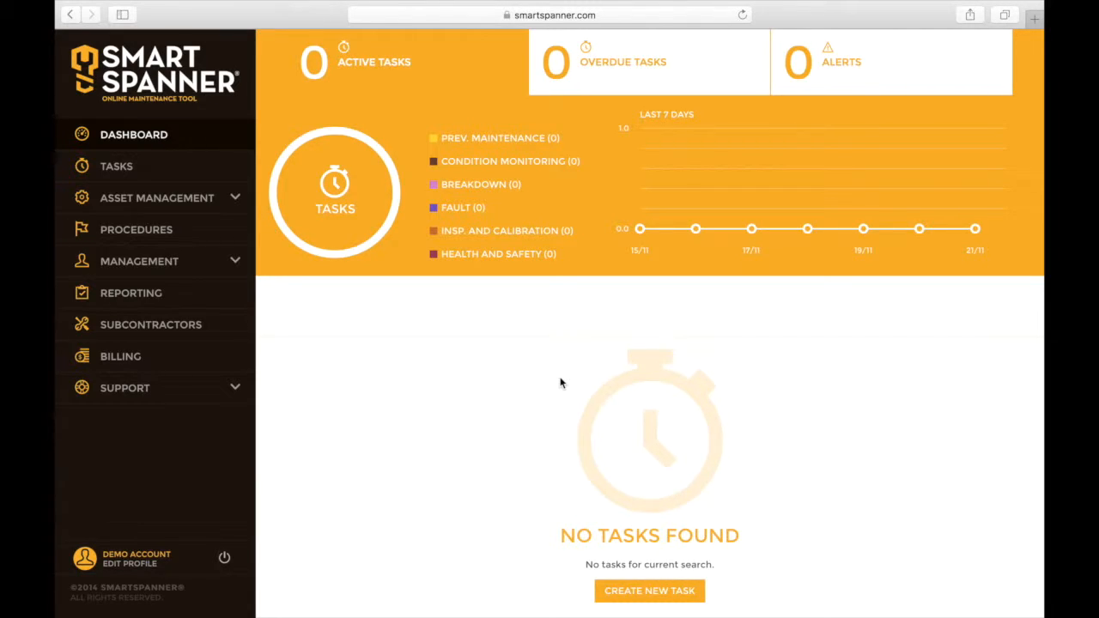
- Under Management > Sites, rename Main Site to 'Facility A' and save it
click(147, 265)
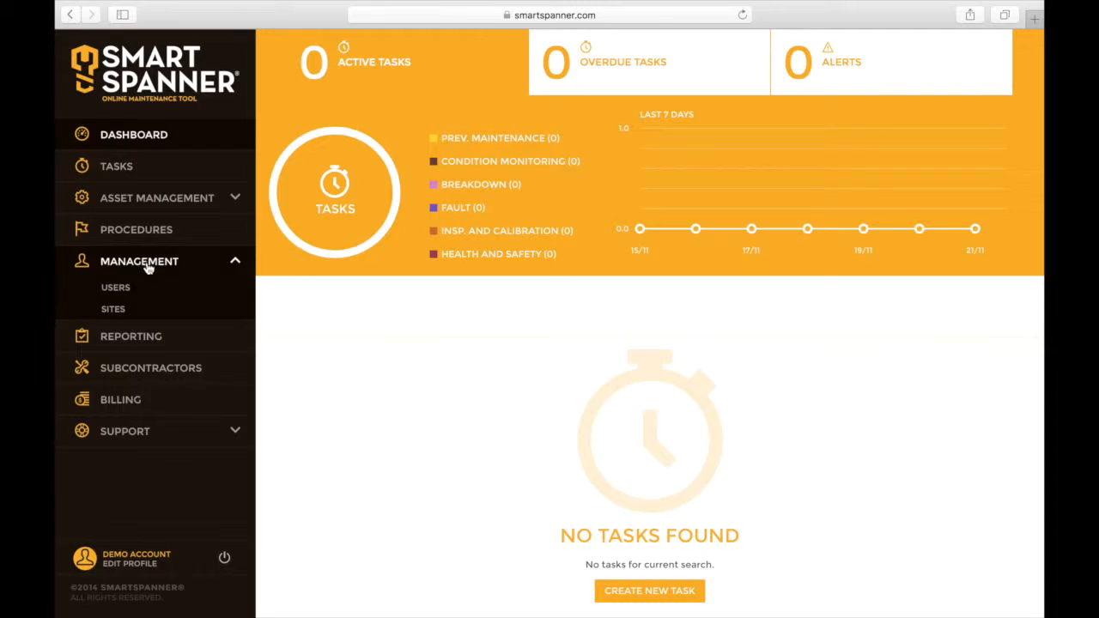
click(143, 313)
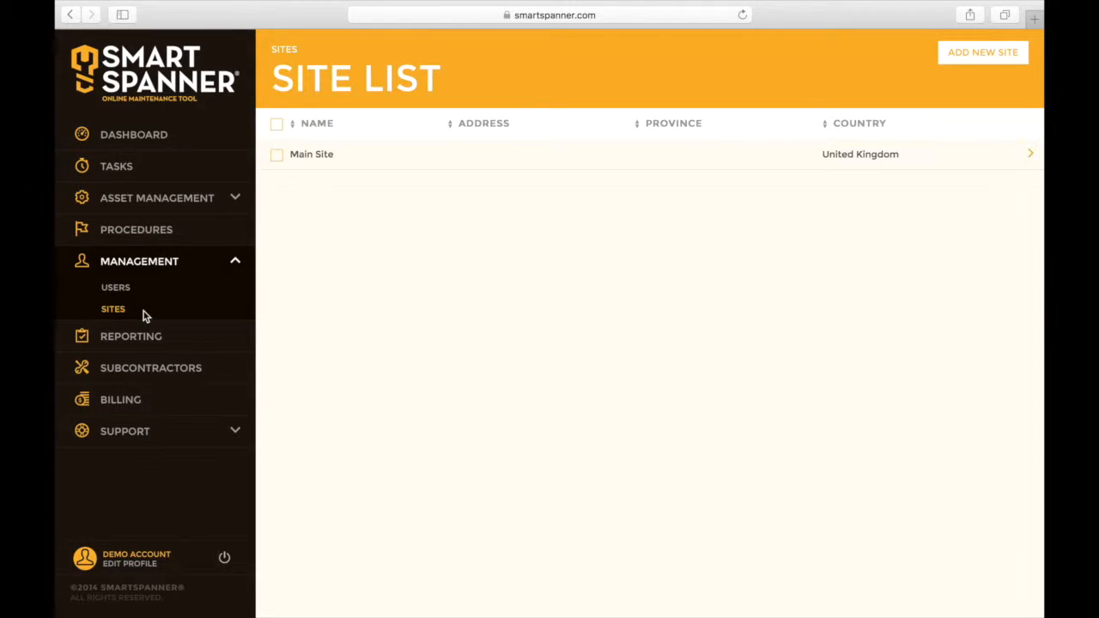
click(364, 169)
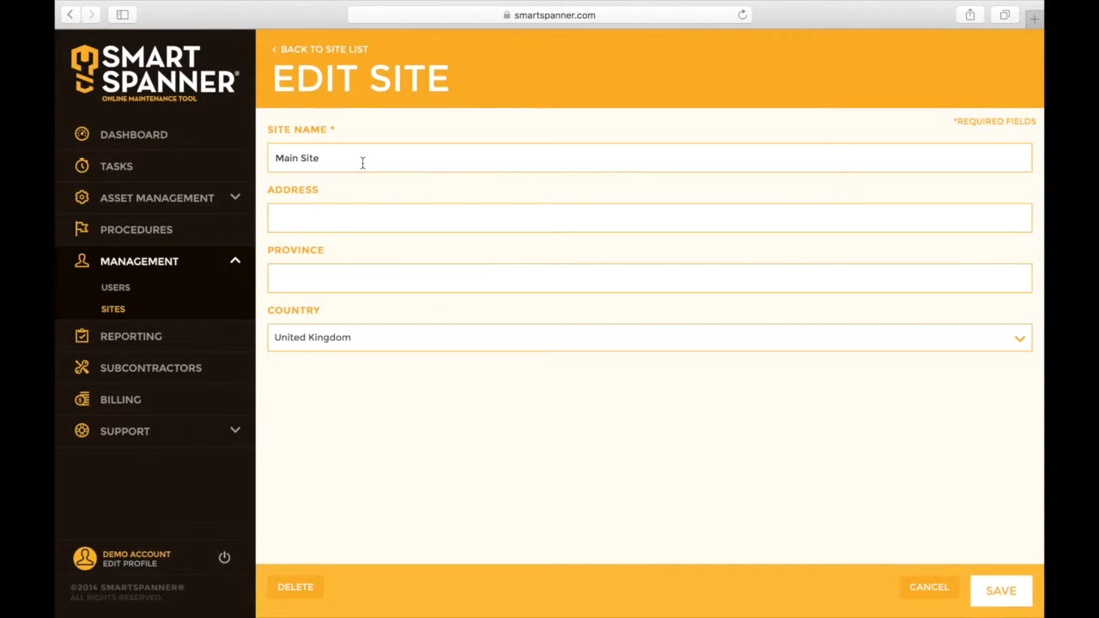
drag(337, 159, 237, 146)
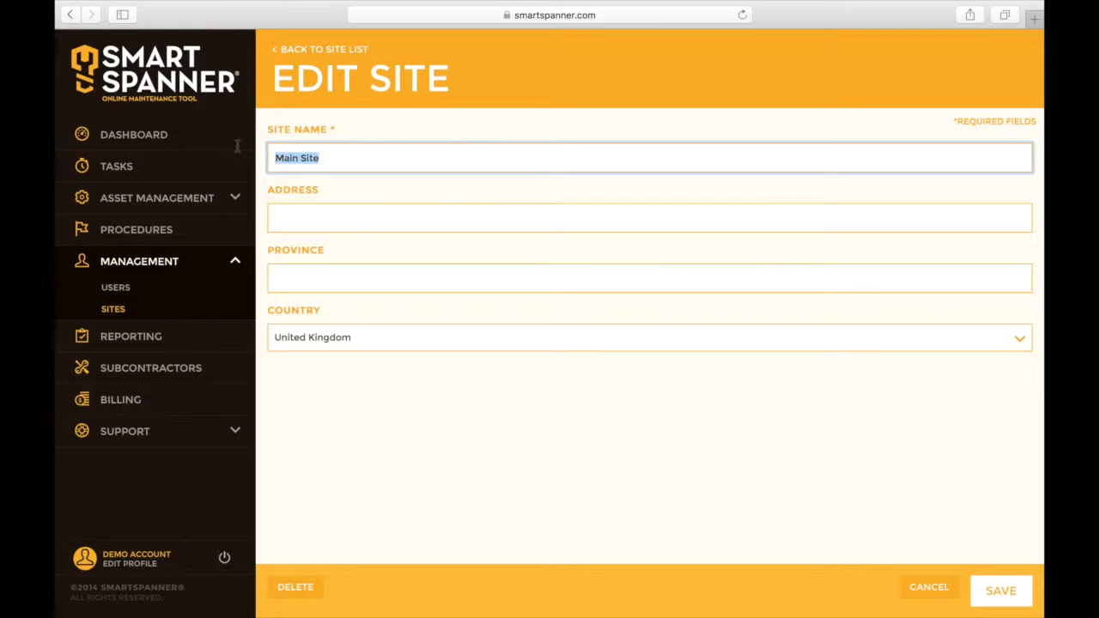
text(Facility A)
click(1001, 591)
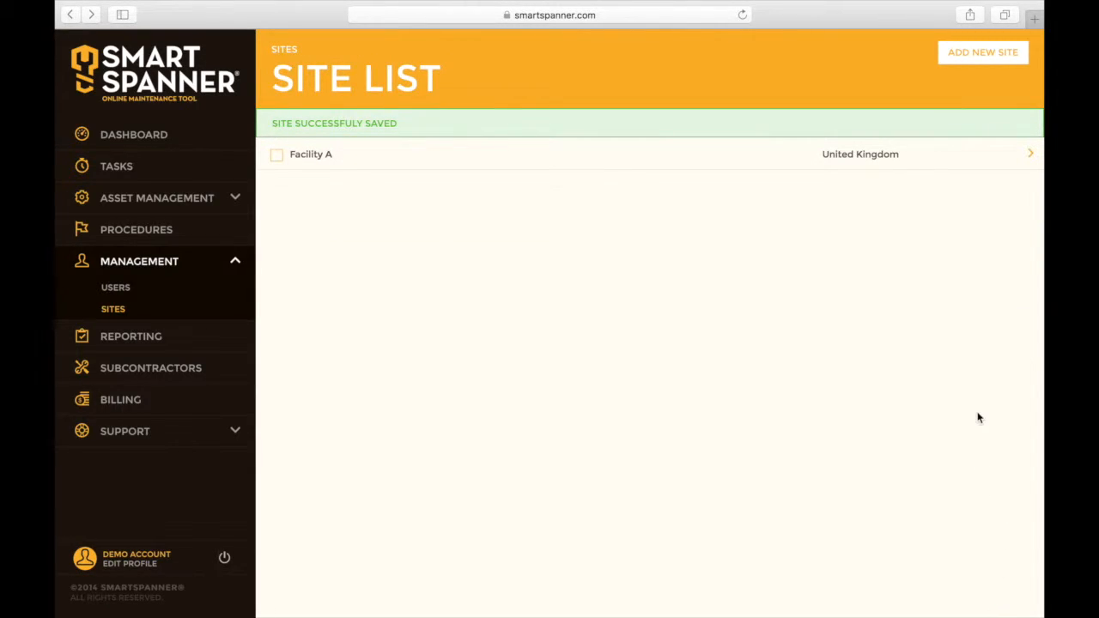
- Create a new site named 'Facility B' and save it
click(982, 54)
click(491, 152)
text(Facility B)
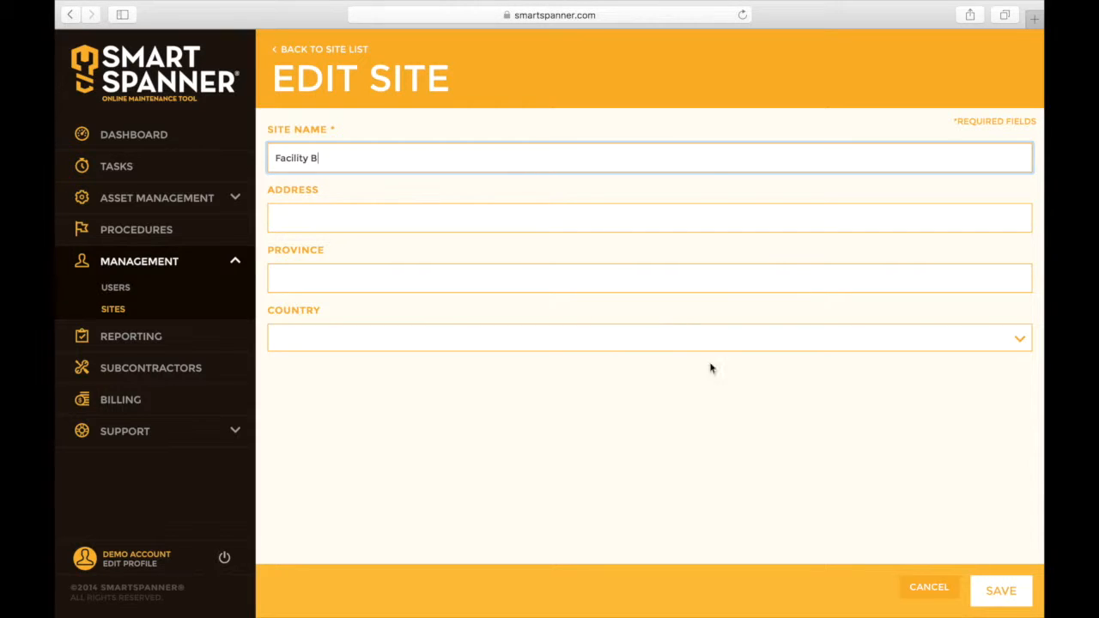
click(989, 585)
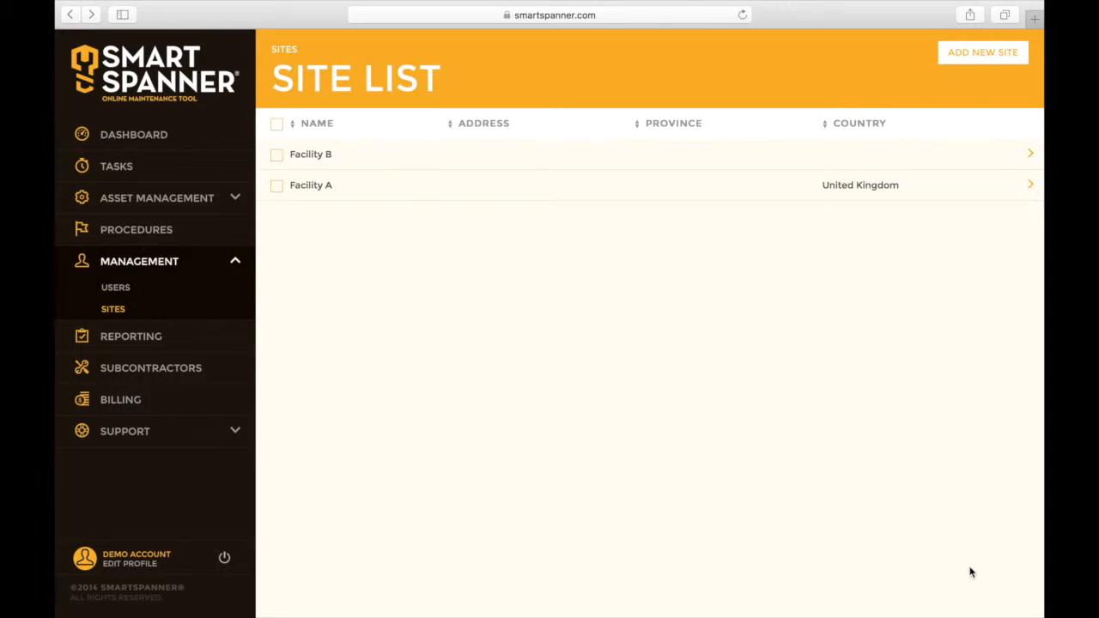
- Create and save a new site named 'Vehicles', then try adding a fourth site
click(949, 51)
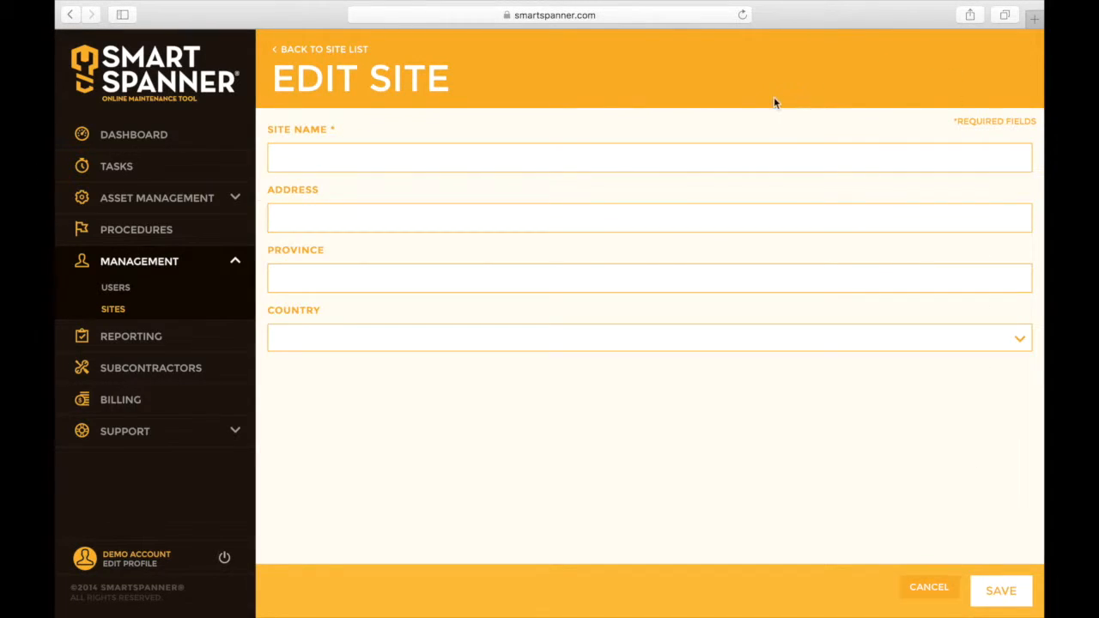
click(710, 166)
text(V)
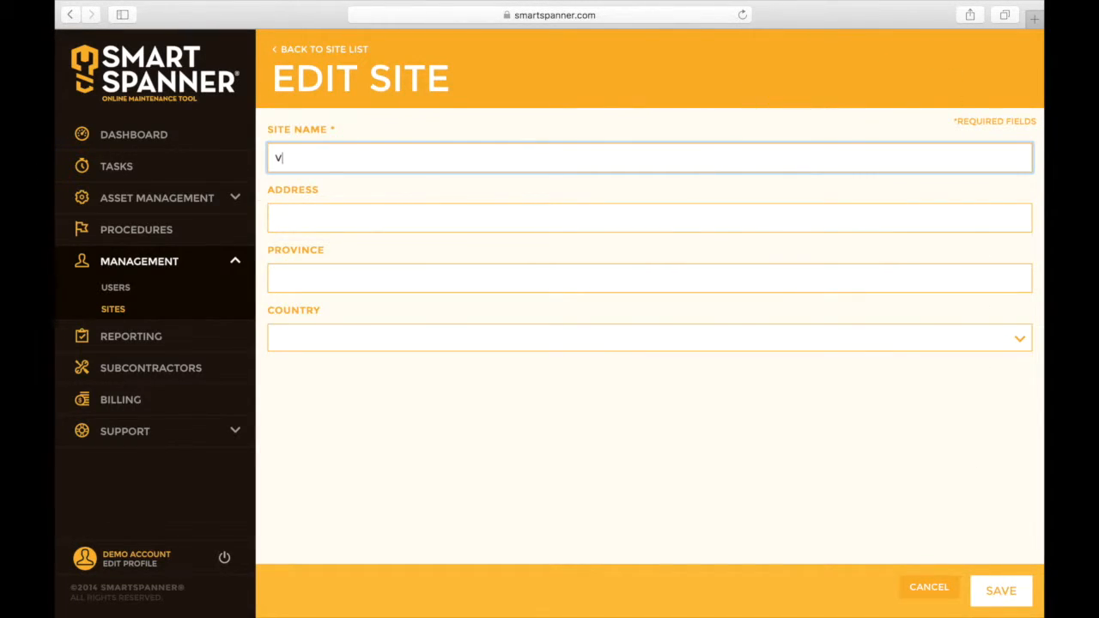
text(ehicles)
click(999, 597)
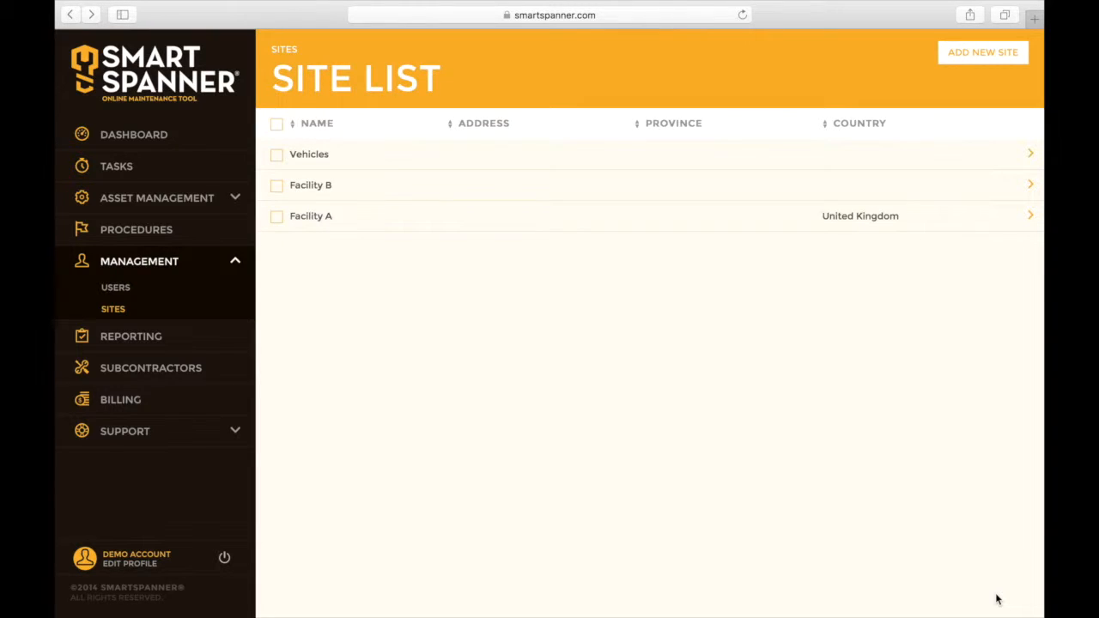
click(978, 55)
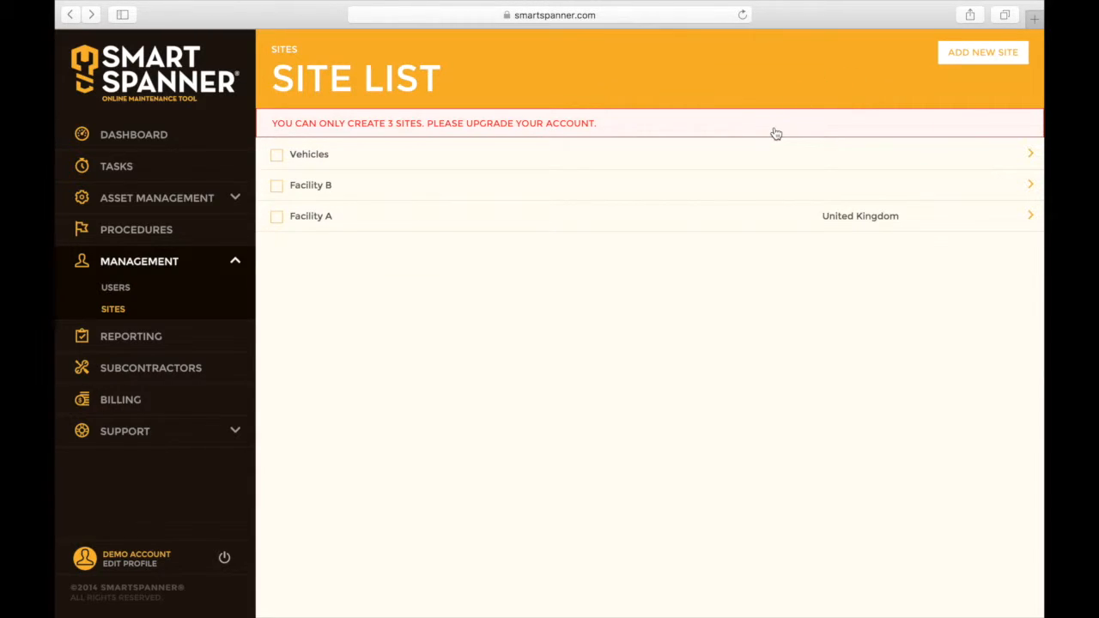
- Open the Users list under Management
click(116, 292)
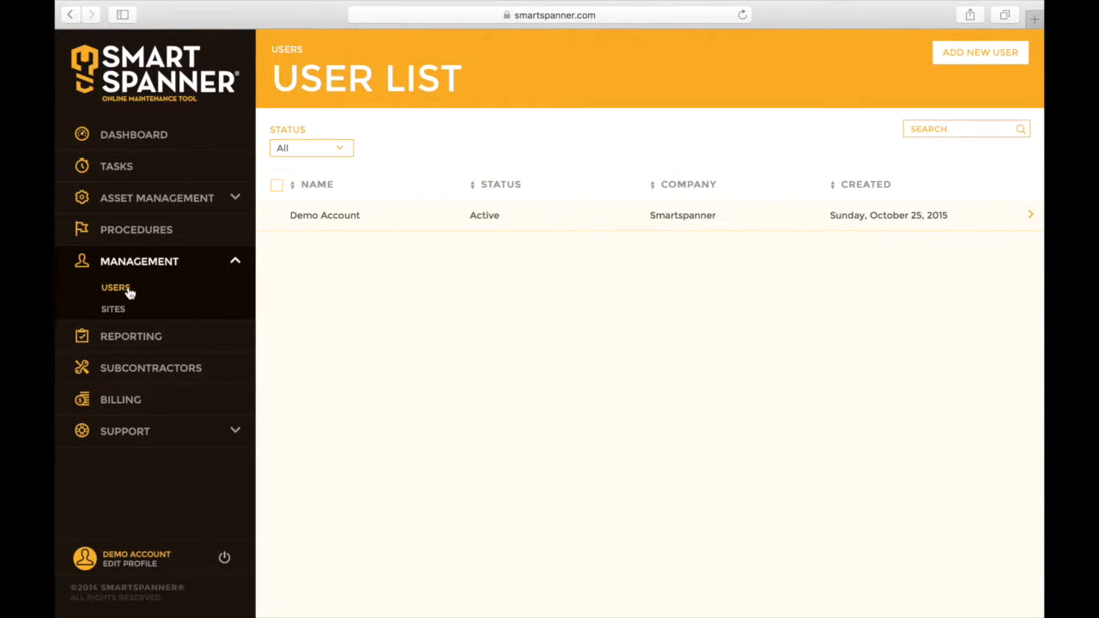
- Start a new user with first name 'Technician' and last name '1'
click(961, 57)
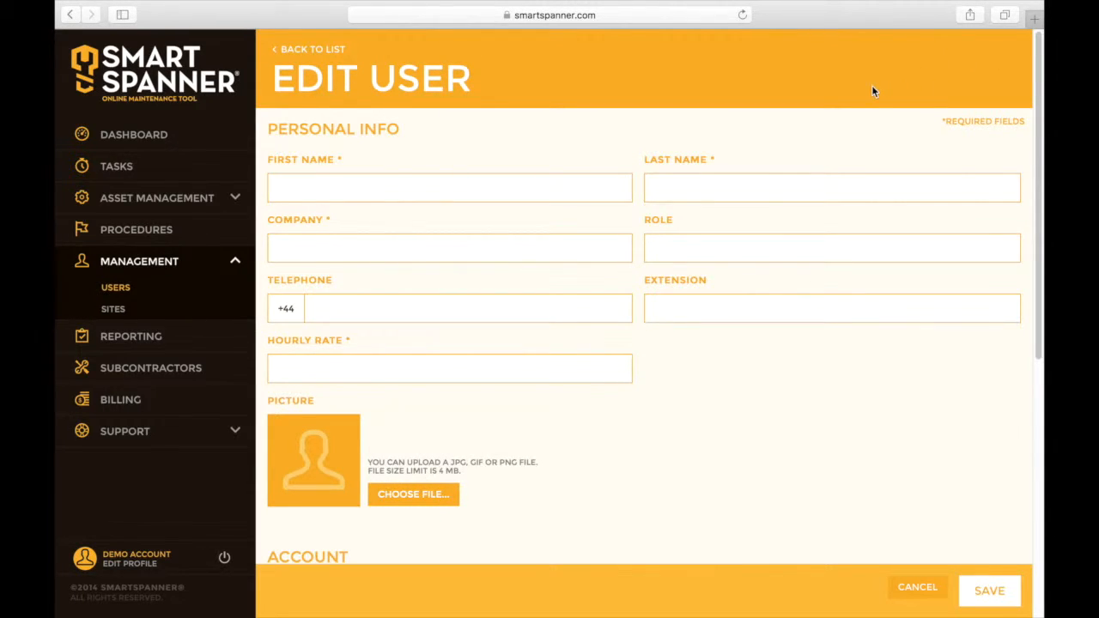
click(473, 185)
text(Technic)
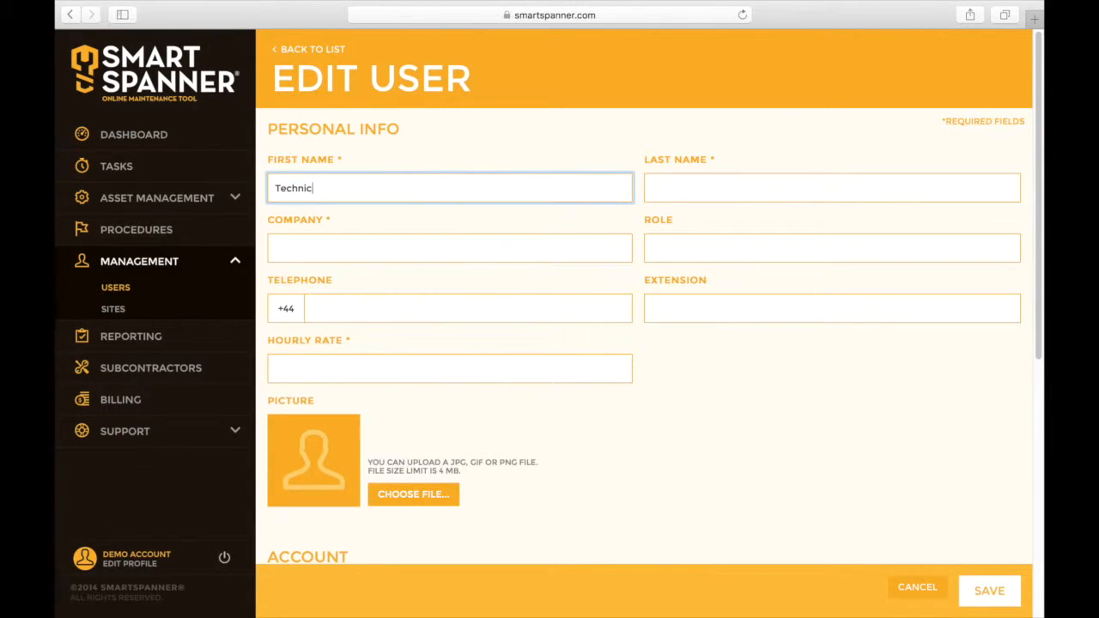
text(ian)
key(Tab)
click(700, 189)
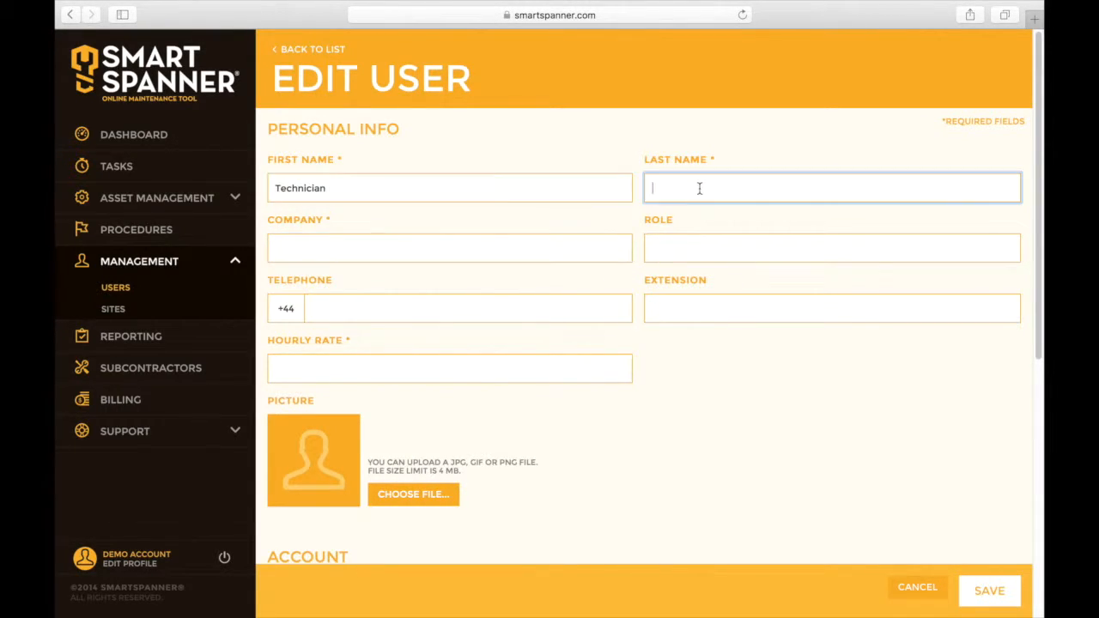
text(1)
- Enter company 'Smartspanner', role 'Technician' and hourly rate 10.00 for the user
click(542, 247)
text(Smarrt)
key(BackSpace)
key(BackSpace)
text(tspanner)
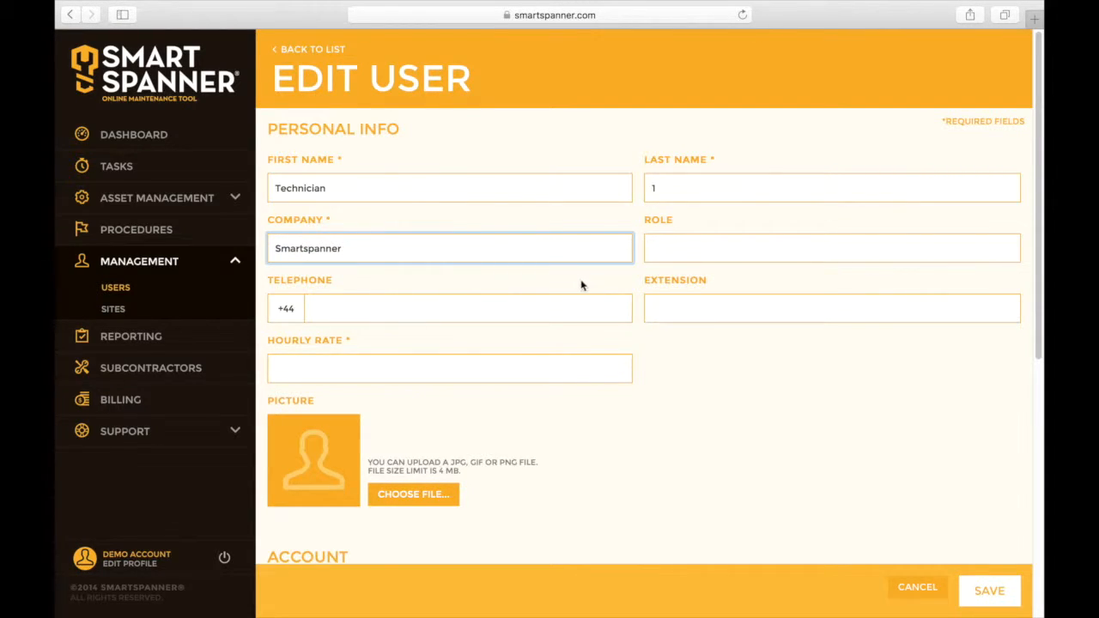
click(665, 254)
text(Technician)
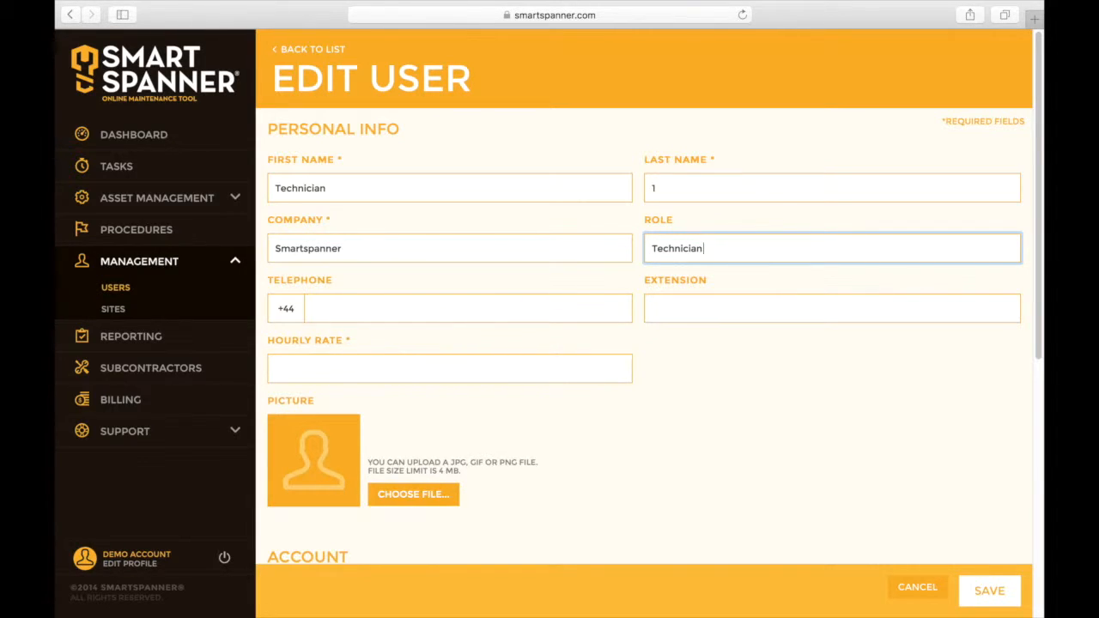
click(496, 370)
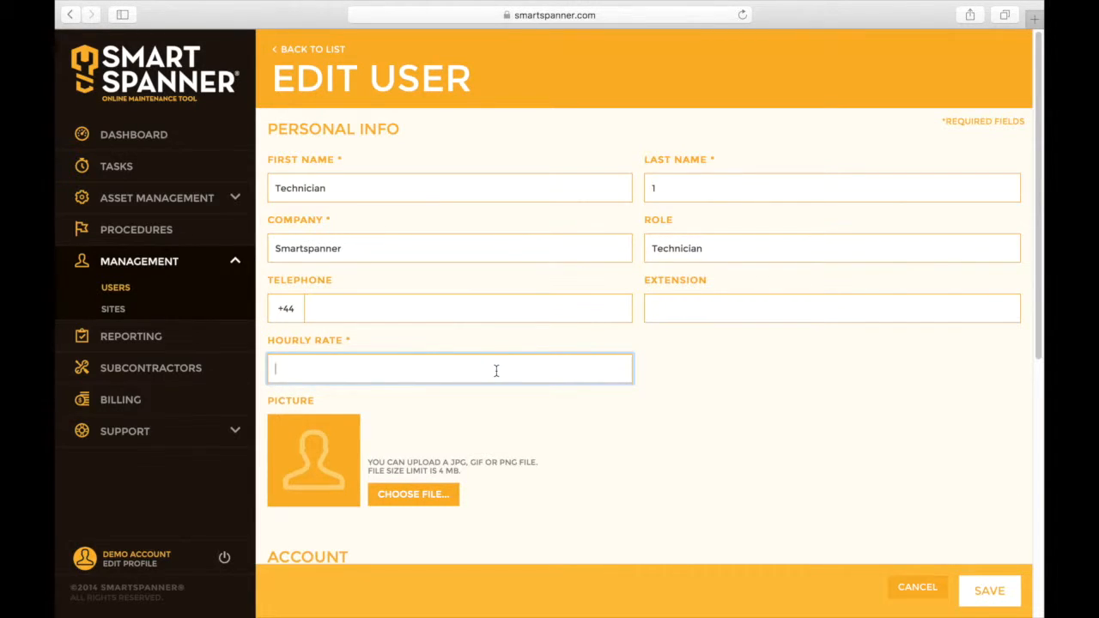
text(10.00)
key(Tab)
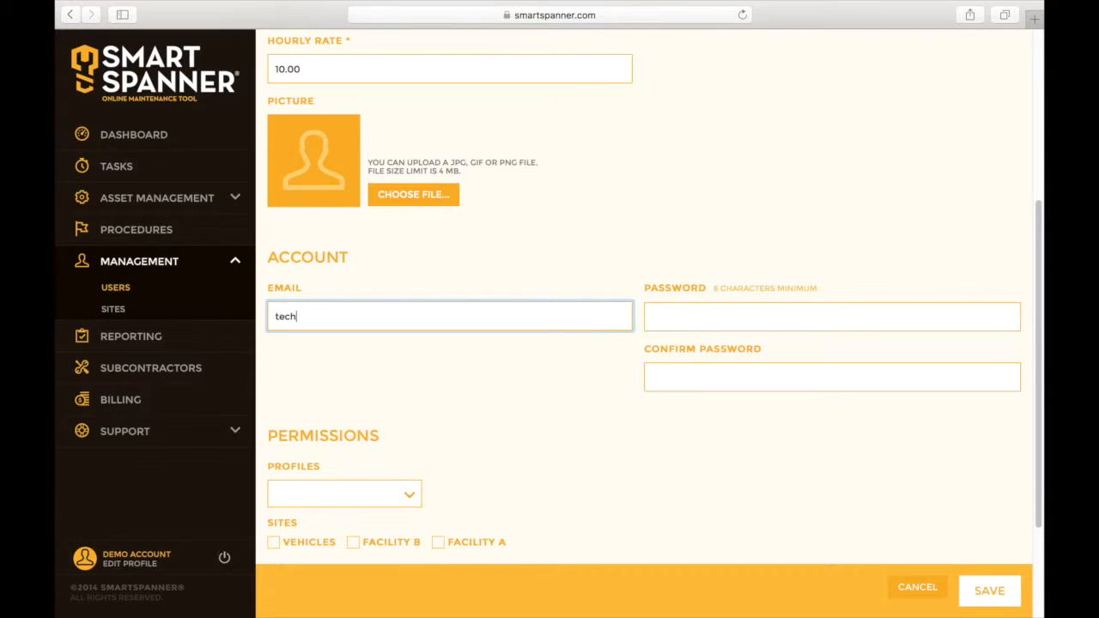
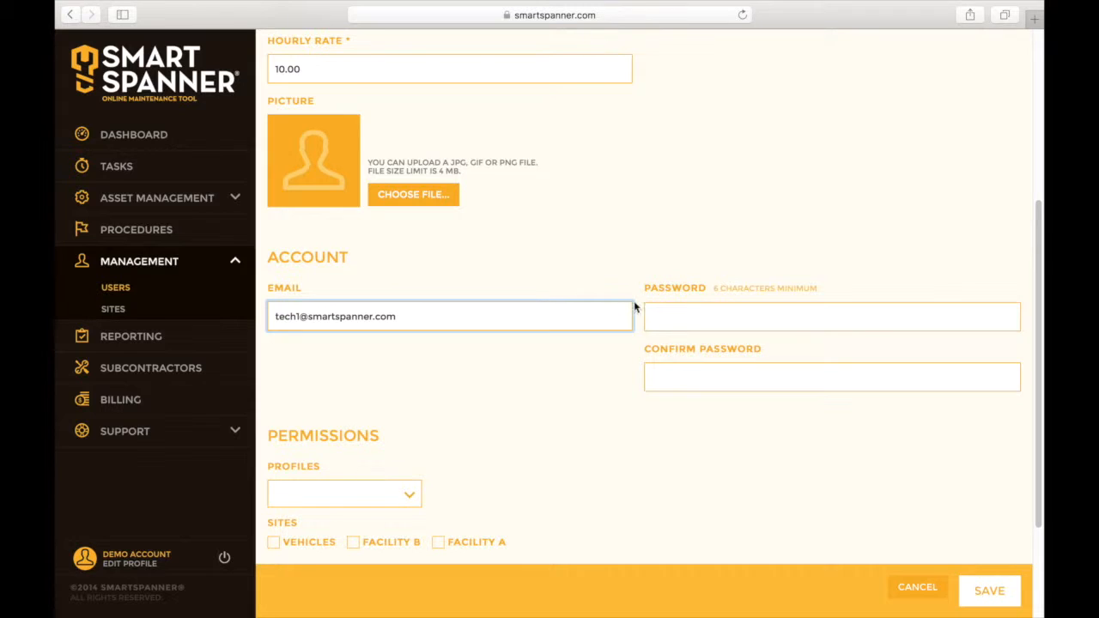
- Enter the user's e-mail address and the account password in both password fields
click(675, 318)
text(123456)
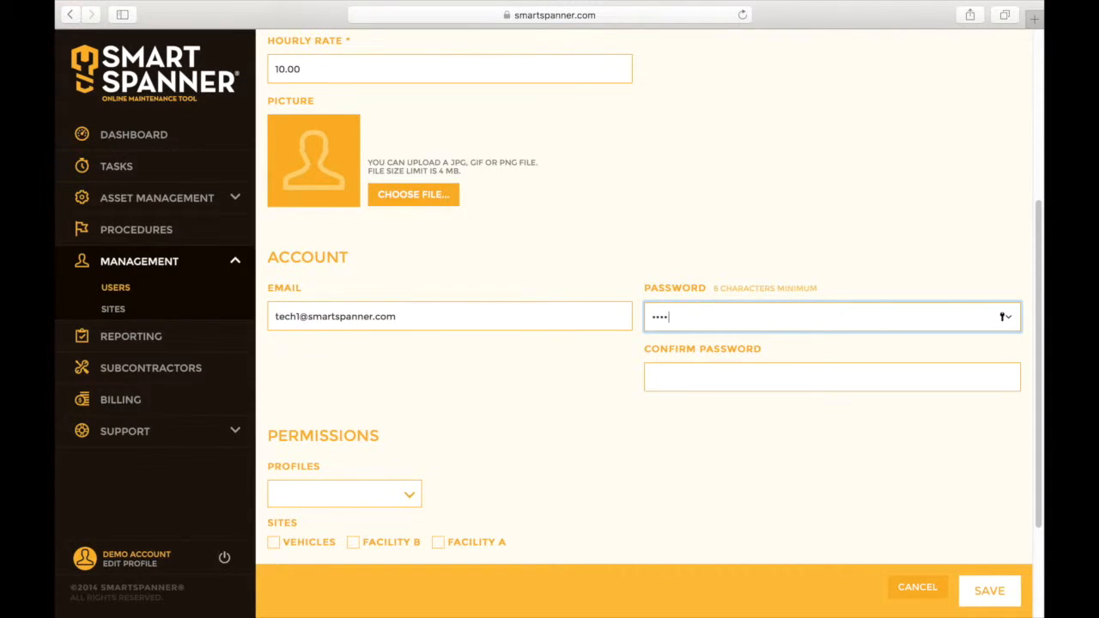
click(676, 376)
text(123456)
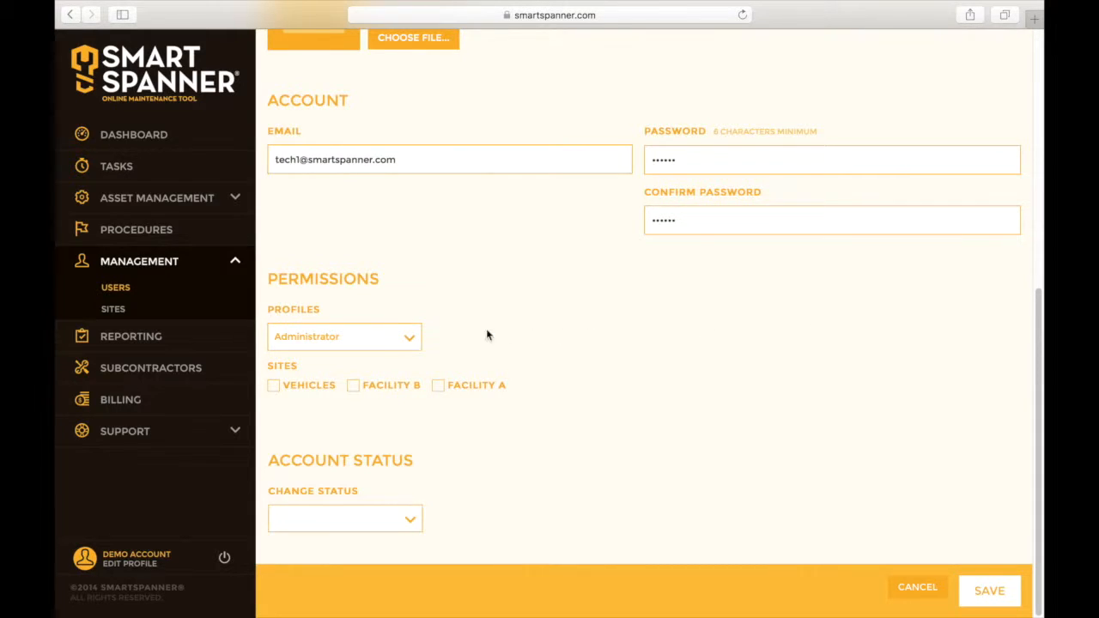
- Assign the Technician profile, grant Facility A and Facility B access, and set status to active
click(375, 343)
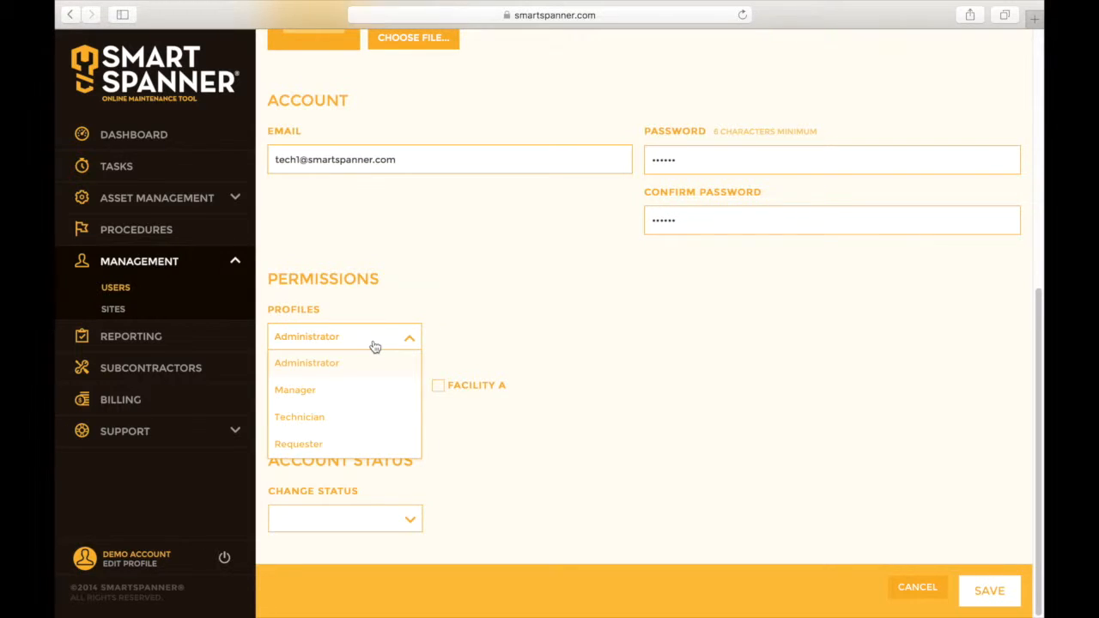
click(370, 420)
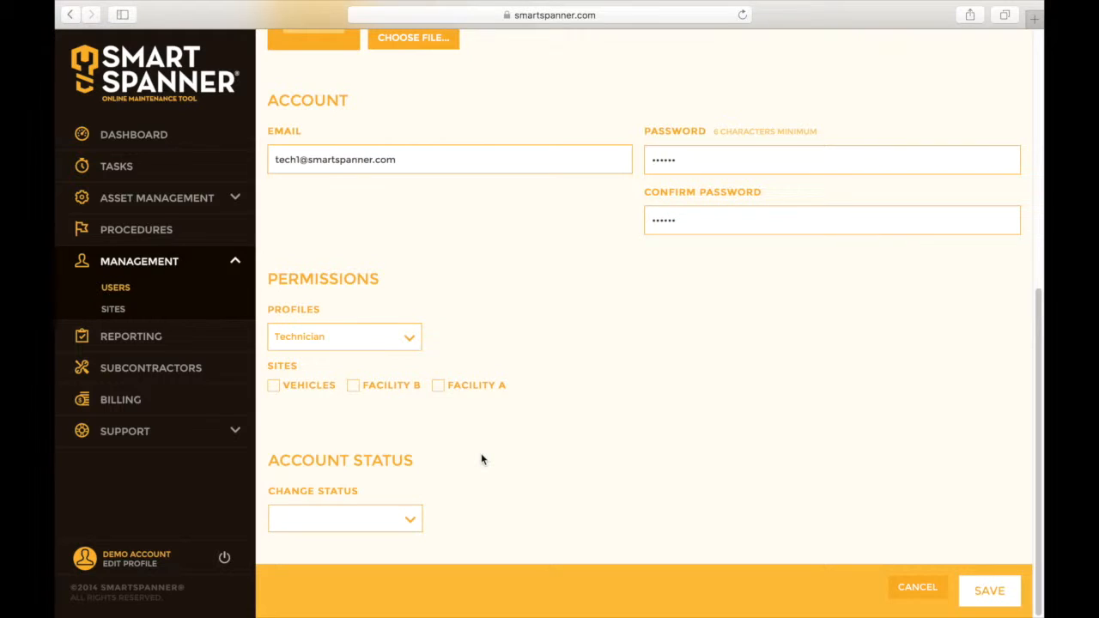
click(438, 386)
click(353, 385)
click(374, 526)
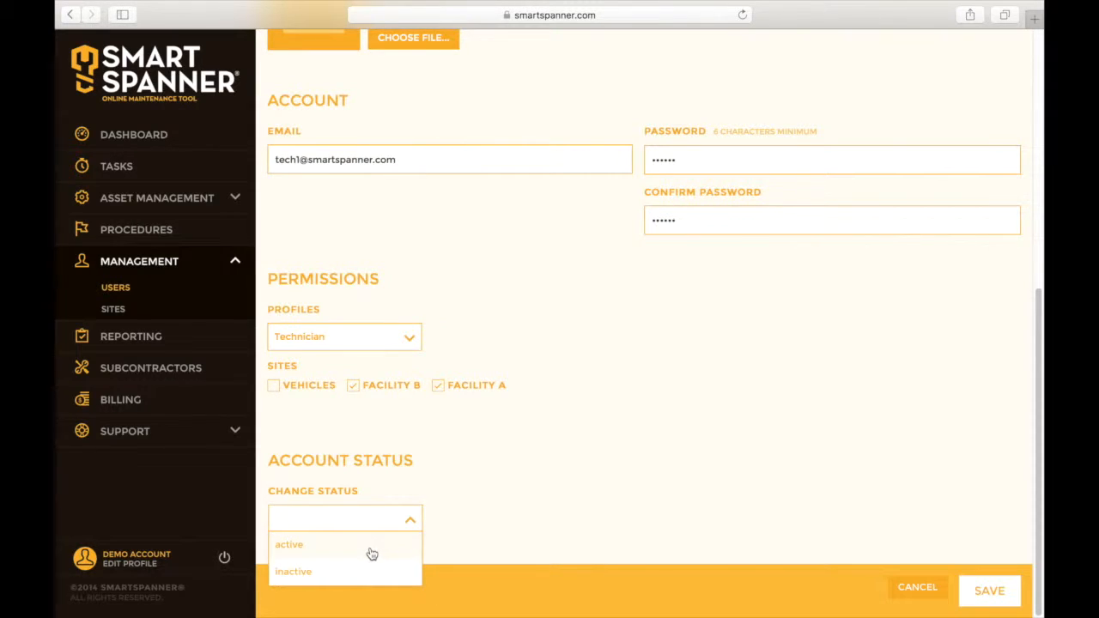
click(371, 552)
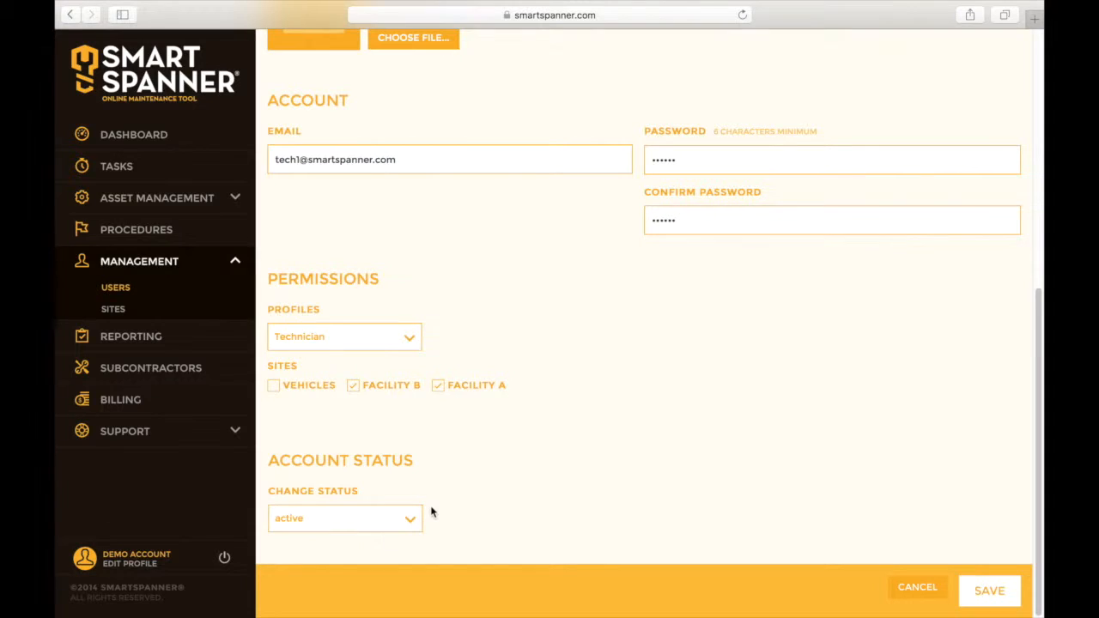
- Save Technician 1, return to the user list, and decline the browser's save-password prompt
click(996, 603)
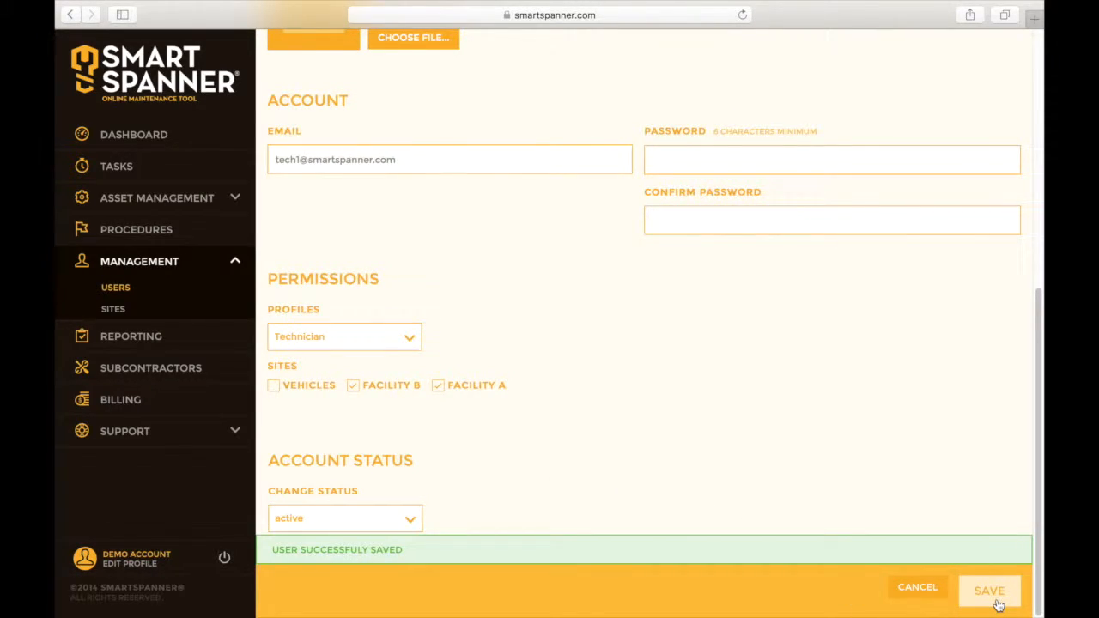
scroll(650, 393, up, 6)
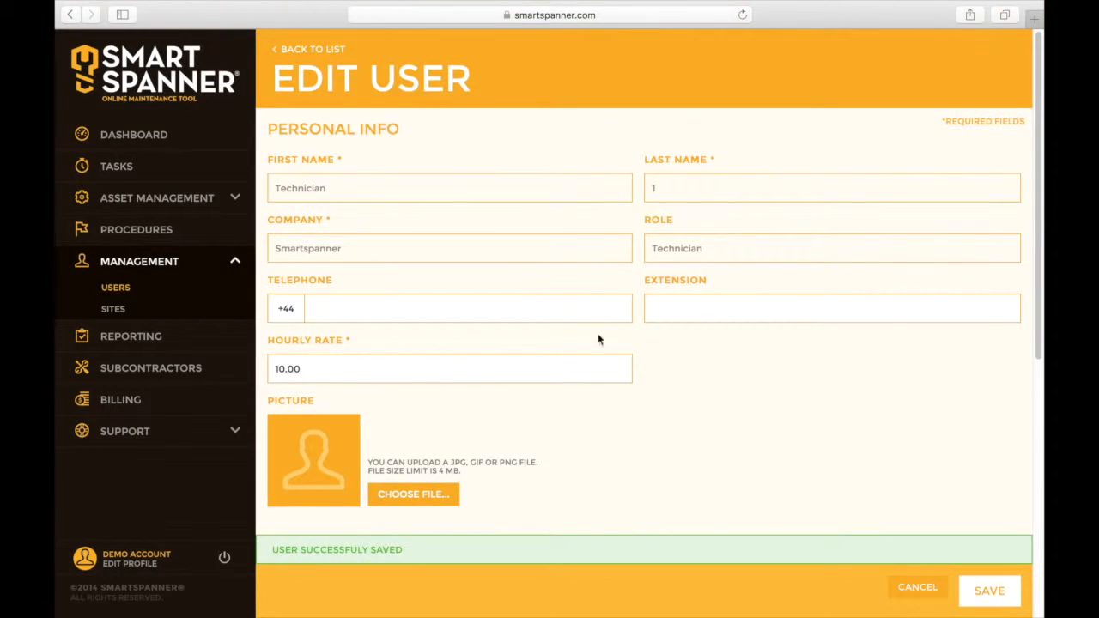
click(329, 51)
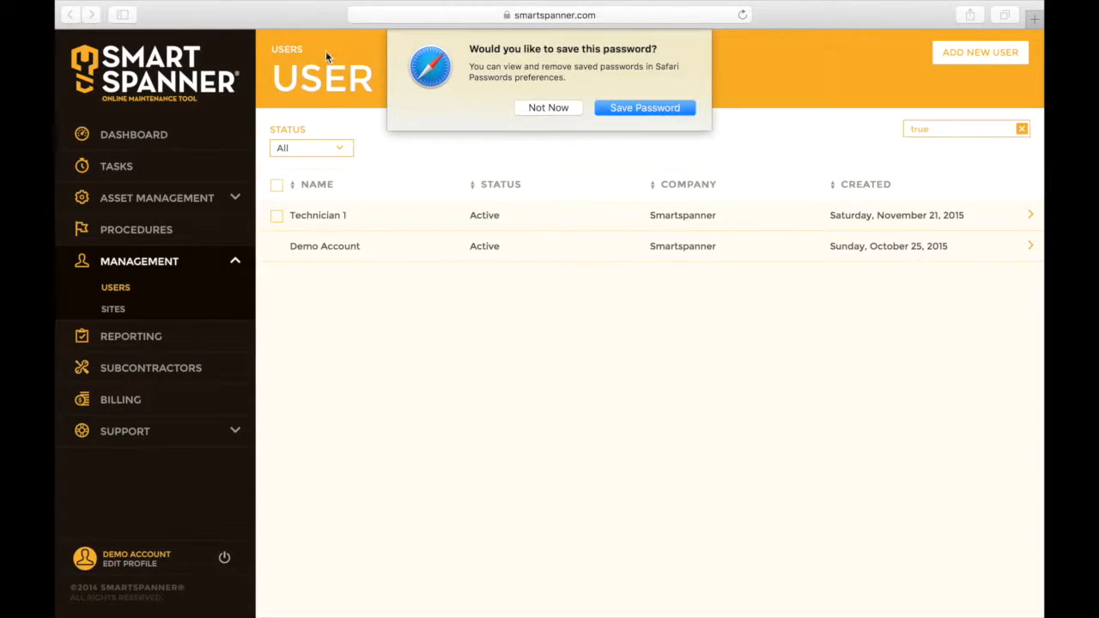
click(550, 109)
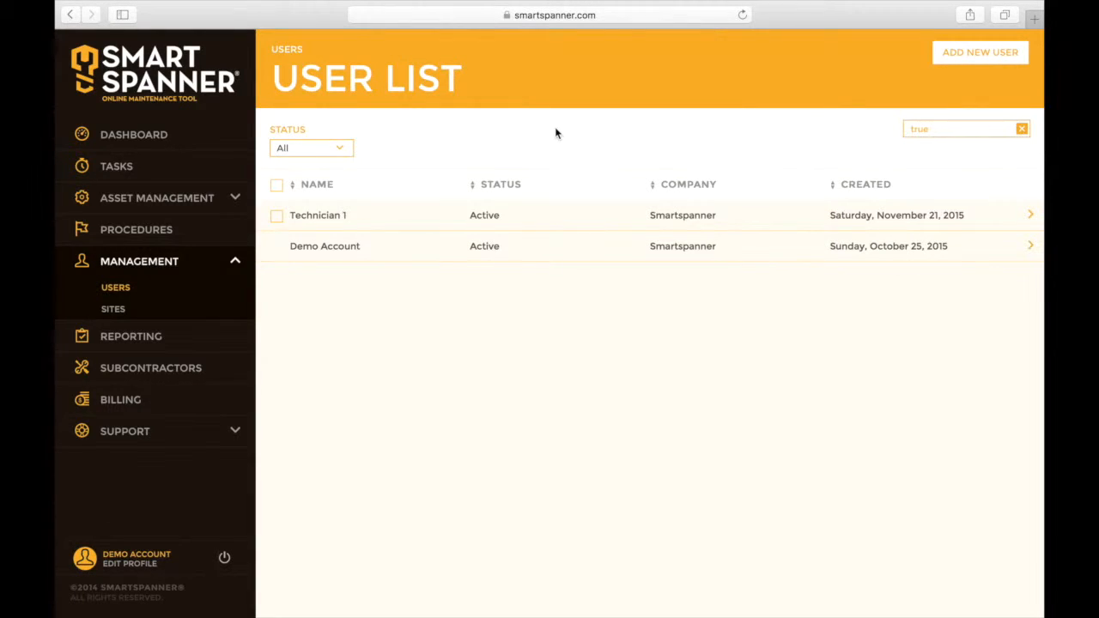